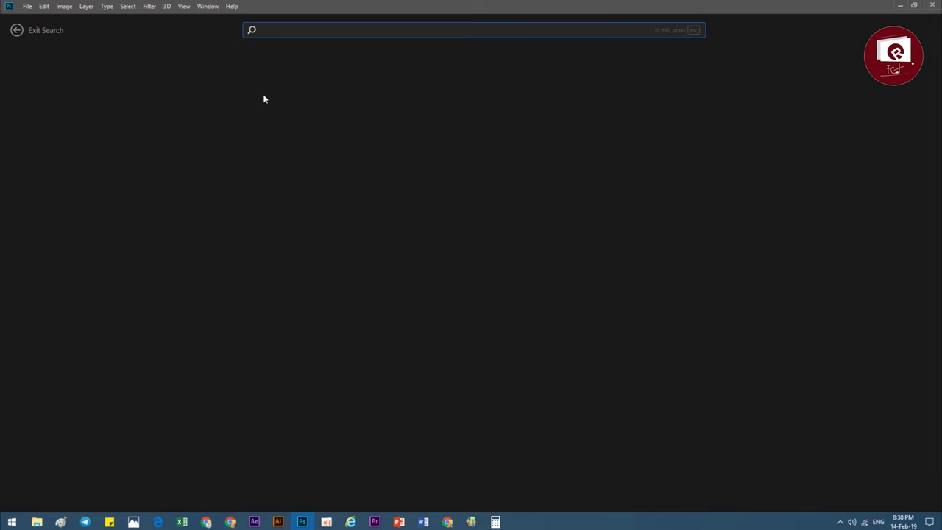
# Step: Bring up the Photoshop lesson presentation and go to the Content slide
pyautogui.click(398, 522)
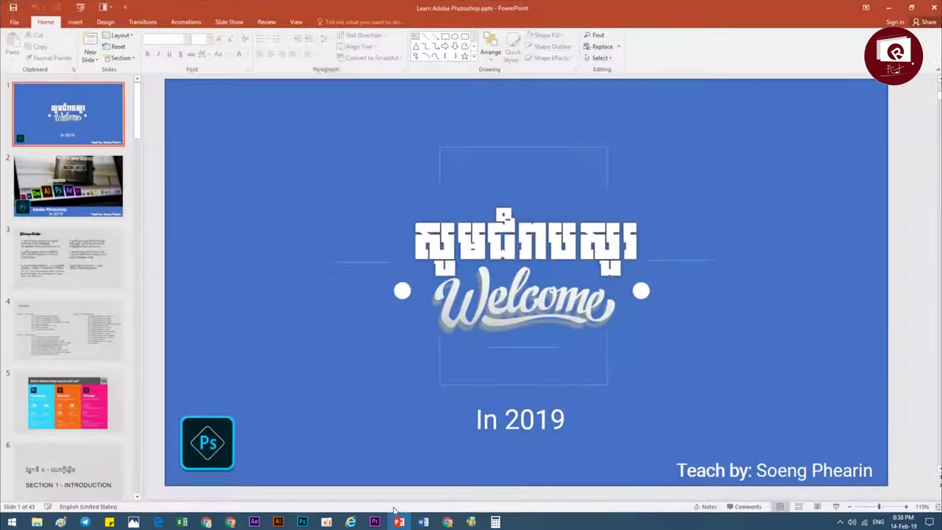
pyautogui.click(92, 214)
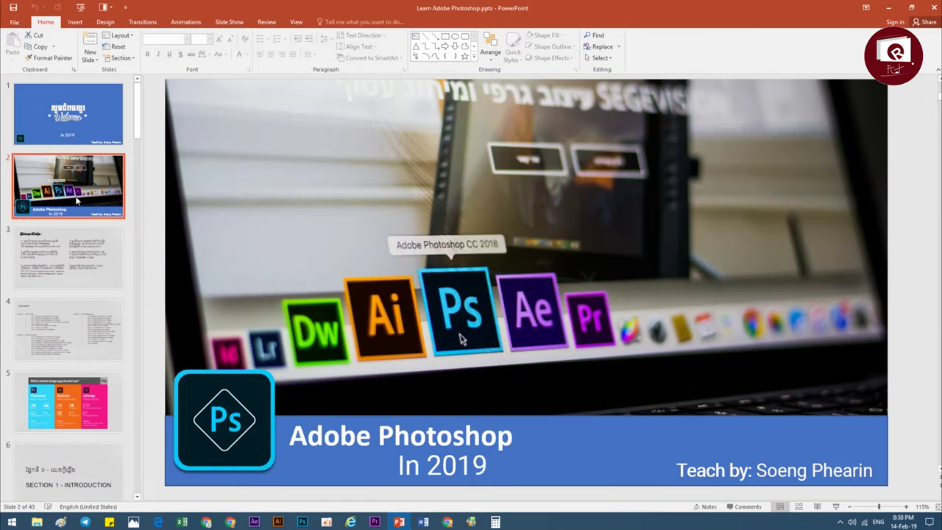
pyautogui.click(95, 270)
pyautogui.click(81, 321)
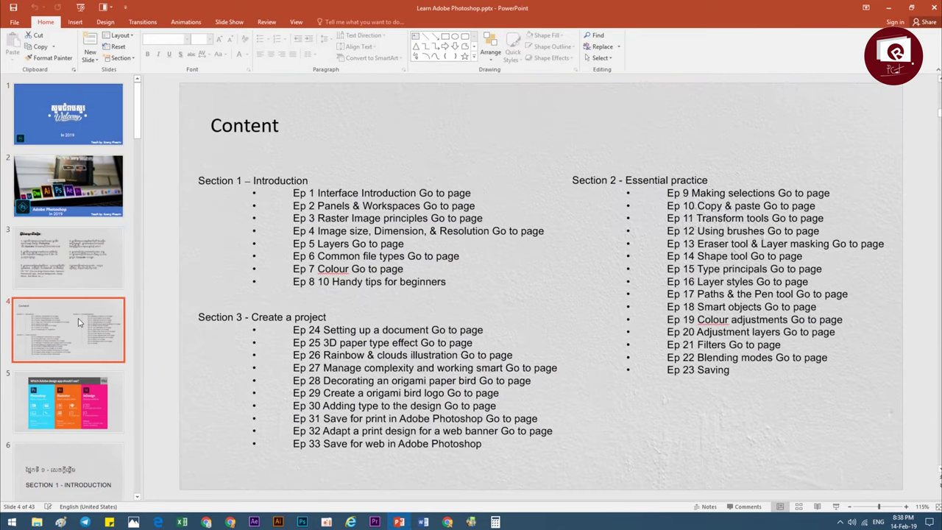
# Step: Delete 'Go to page' after Ep 1 and put Ep 2 back on its own line
pyautogui.click(306, 196)
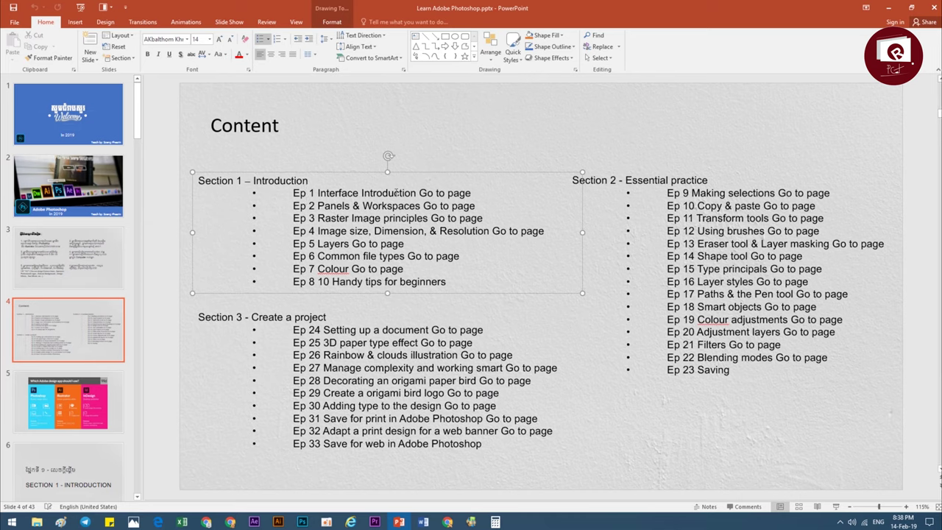
pyautogui.click(355, 193)
pyautogui.moveTo(419, 193); pyautogui.dragTo(498, 196)
pyautogui.press('Delete')
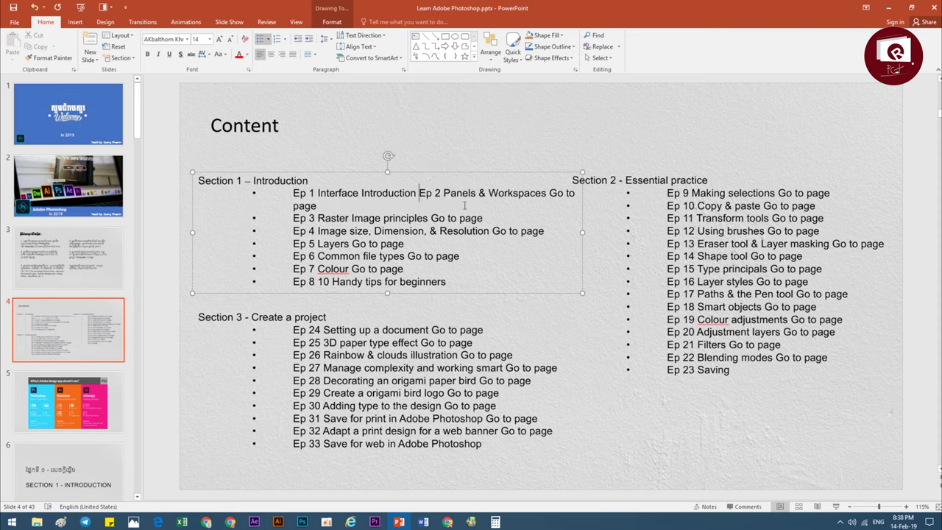
pyautogui.press('Return')
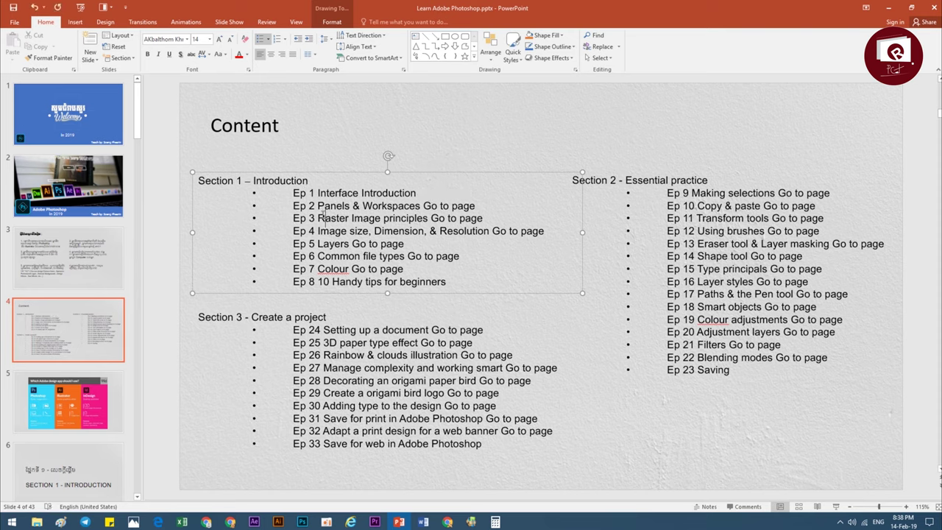
pyautogui.click(118, 331)
# Step: Scroll the thumbnails down to slide 7, Introduction to Adobe Photoshop
pyautogui.scroll(-2, 118, 331)
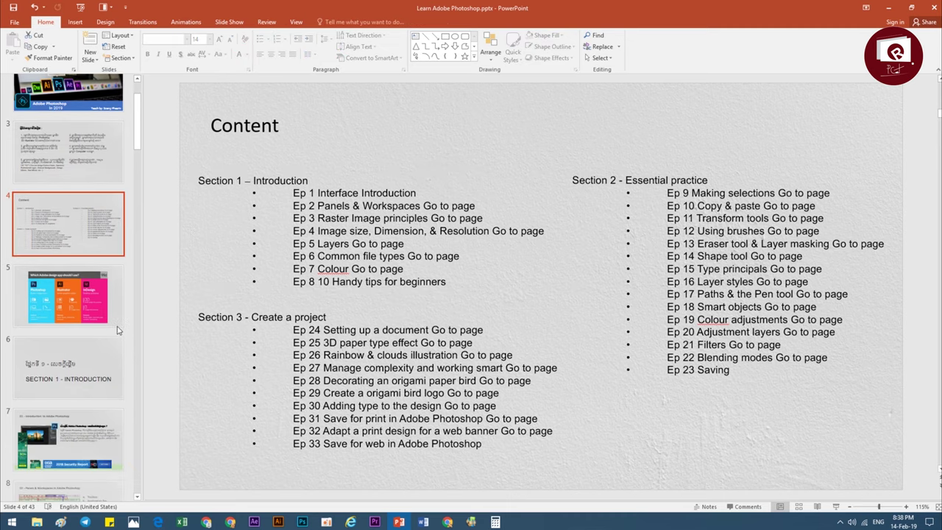
pyautogui.scroll(-1, 118, 330)
pyautogui.scroll(-1, 90, 317)
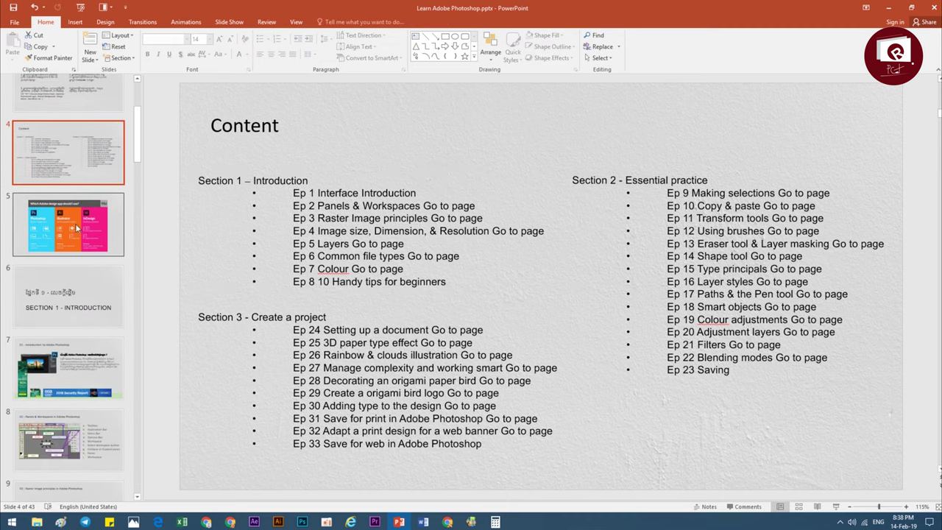
pyautogui.click(69, 304)
pyautogui.click(103, 347)
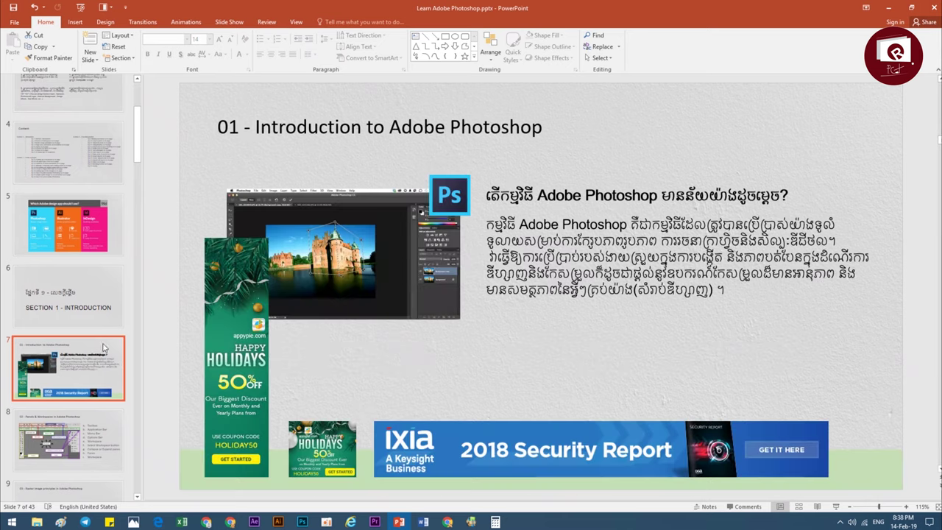
pyautogui.click(522, 245)
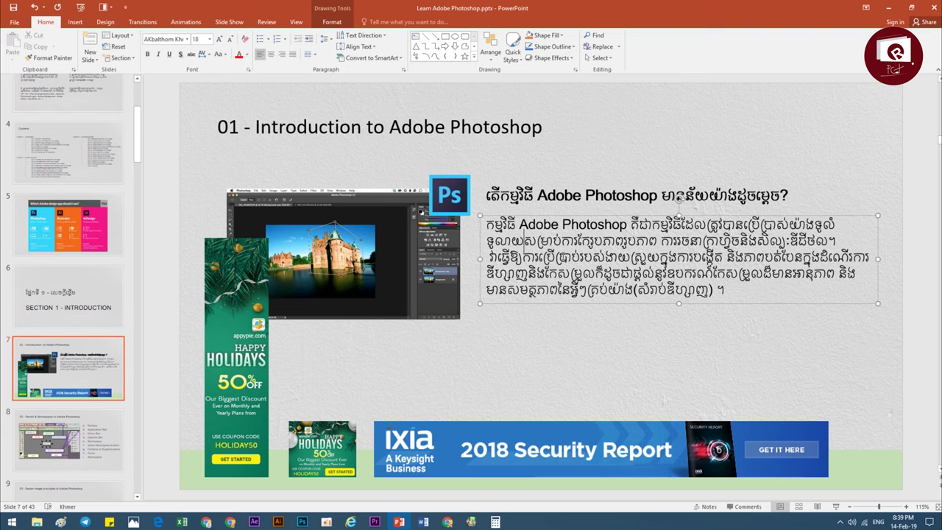
pyautogui.click(516, 373)
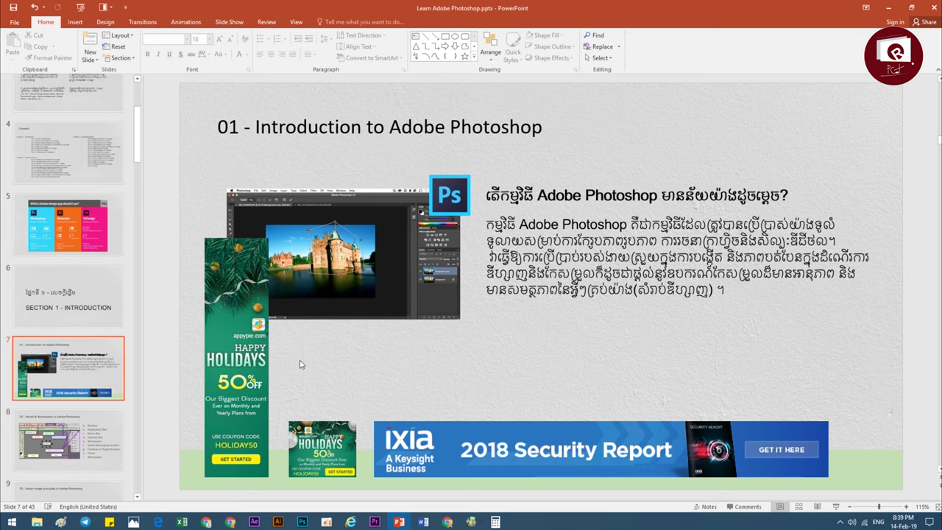
# Step: Present slide 8, Panels & Workspaces, then switch to Photoshop with Alt+Tab
pyautogui.click(99, 436)
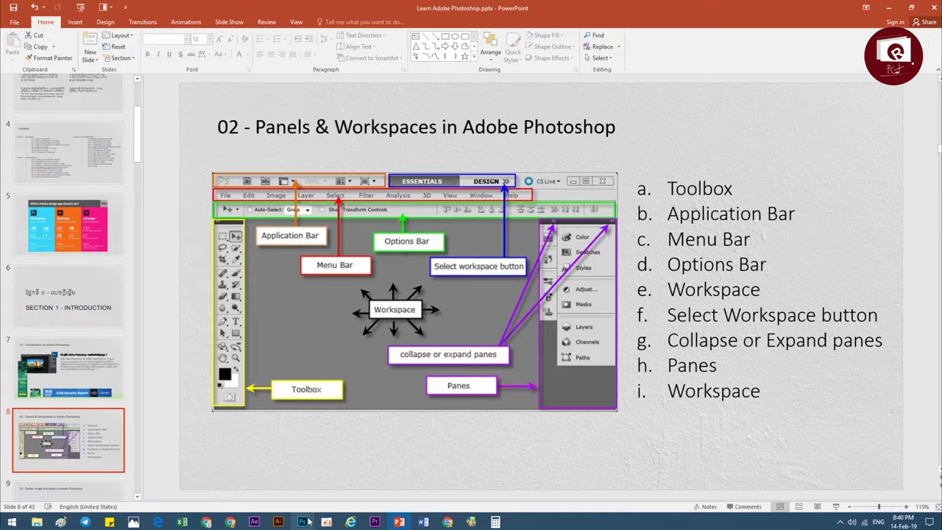
pyautogui.hotkey('alt', 'Tab')
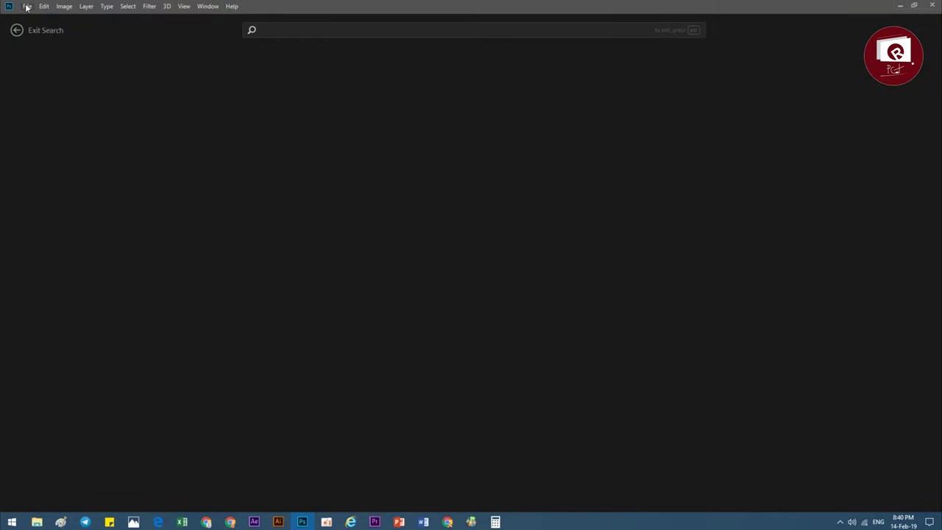
# Step: Create a new A4 print document, 210 × 297 mm at 300 ppi
pyautogui.click(27, 6)
pyautogui.click(35, 16)
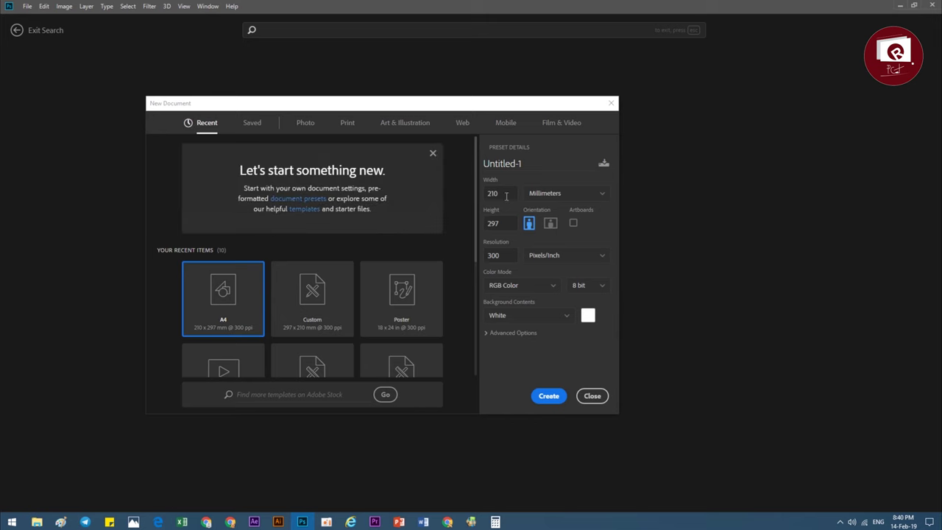
pyautogui.click(505, 194)
pyautogui.click(348, 123)
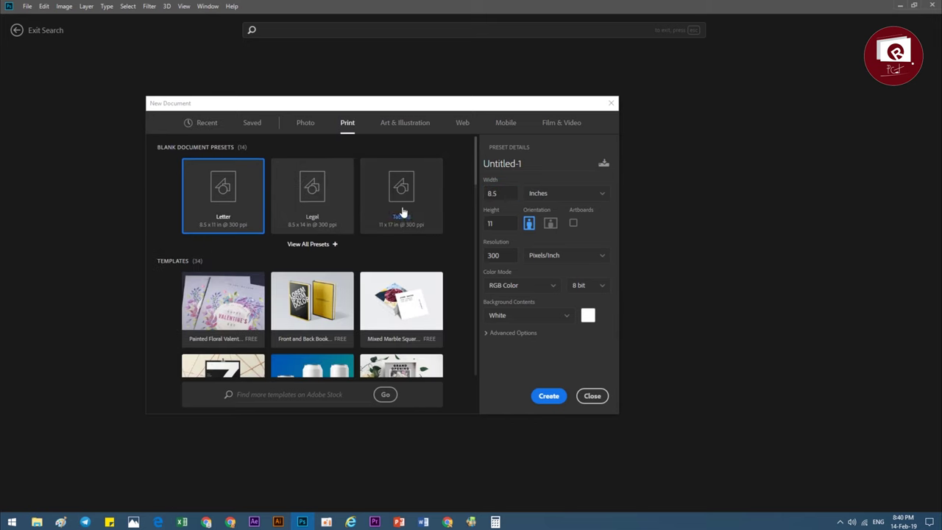
pyautogui.click(547, 198)
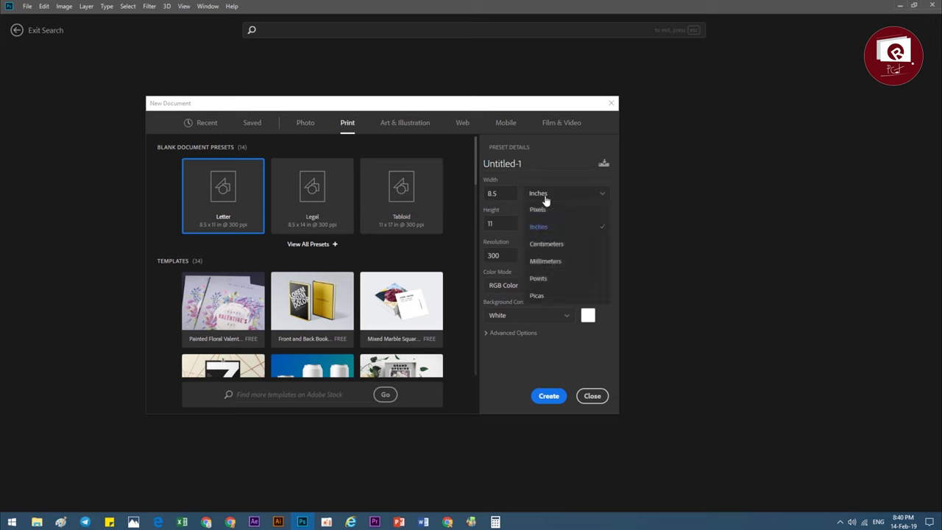
pyautogui.click(543, 245)
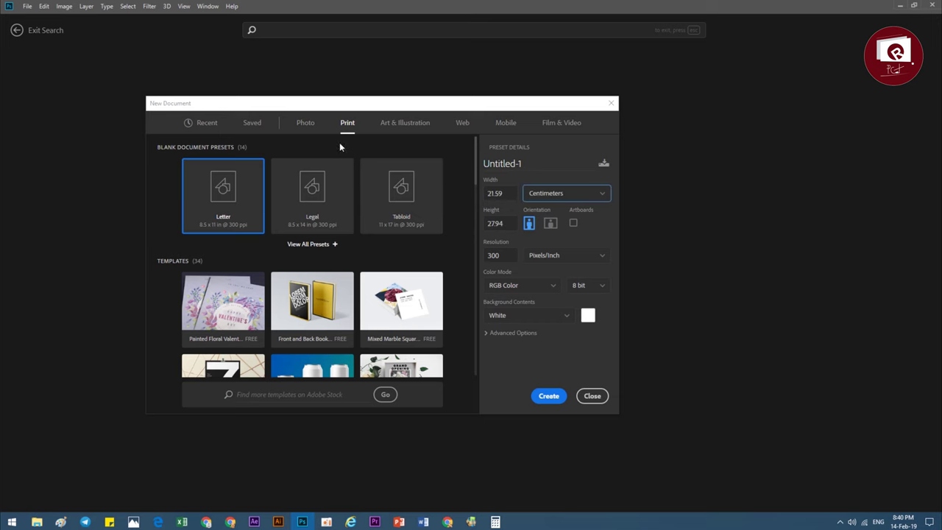
pyautogui.click(309, 245)
pyautogui.click(228, 294)
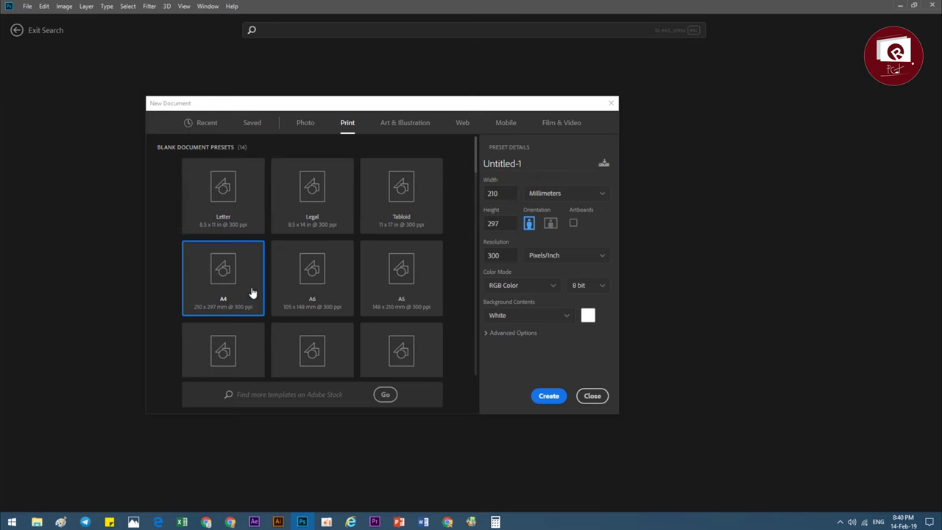
pyautogui.click(538, 398)
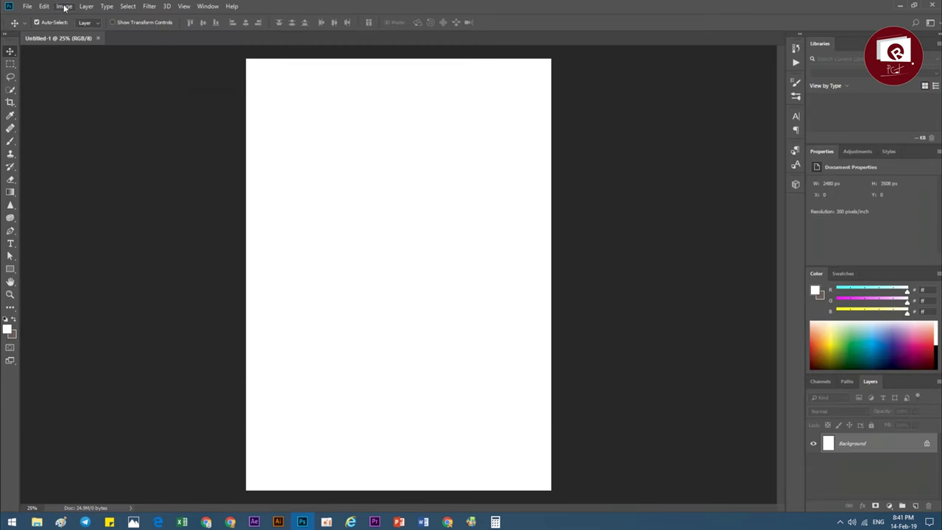
# Step: Start a new document in pixels, sized 1080 wide by 720 high
pyautogui.click(27, 6)
pyautogui.click(42, 17)
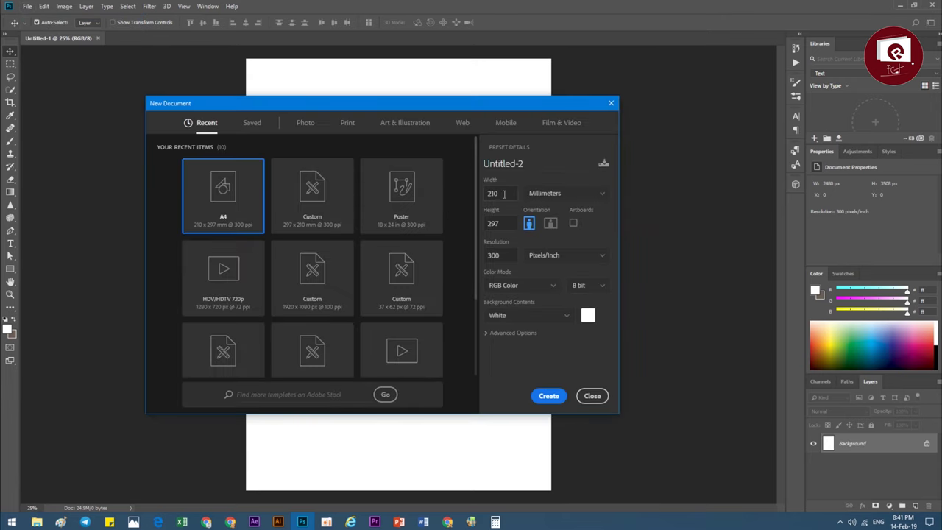
pyautogui.click(547, 195)
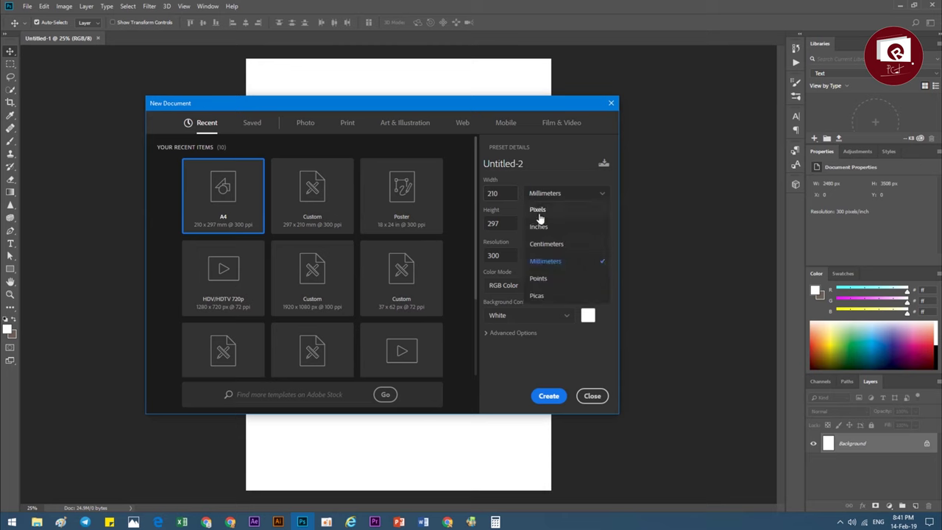
pyautogui.click(538, 212)
pyautogui.click(488, 192)
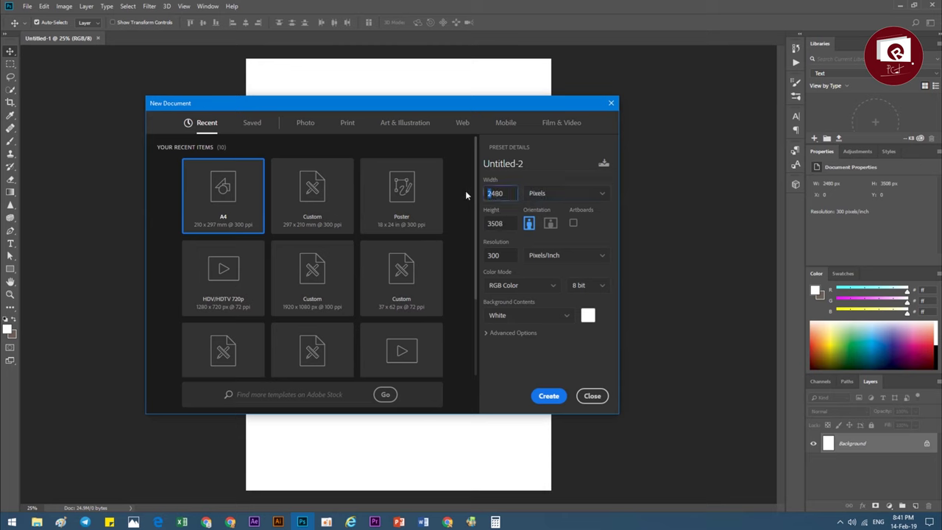
pyautogui.write('10')
pyautogui.doubleClick(491, 193)
pyautogui.write('10')
pyautogui.write('720')
# Step: Set resolution to 72 ppi, keep RGB Color, and create the document
pyautogui.click(497, 259)
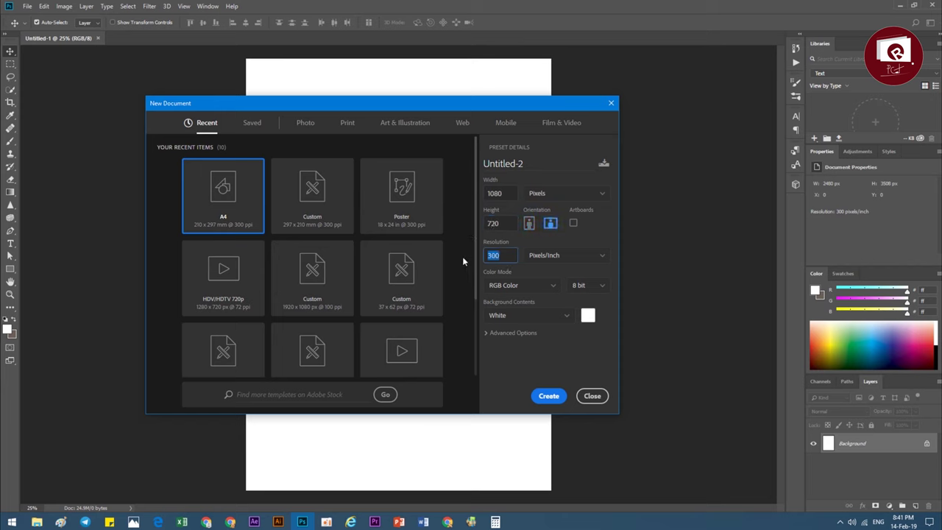
pyautogui.write('72')
pyautogui.click(527, 287)
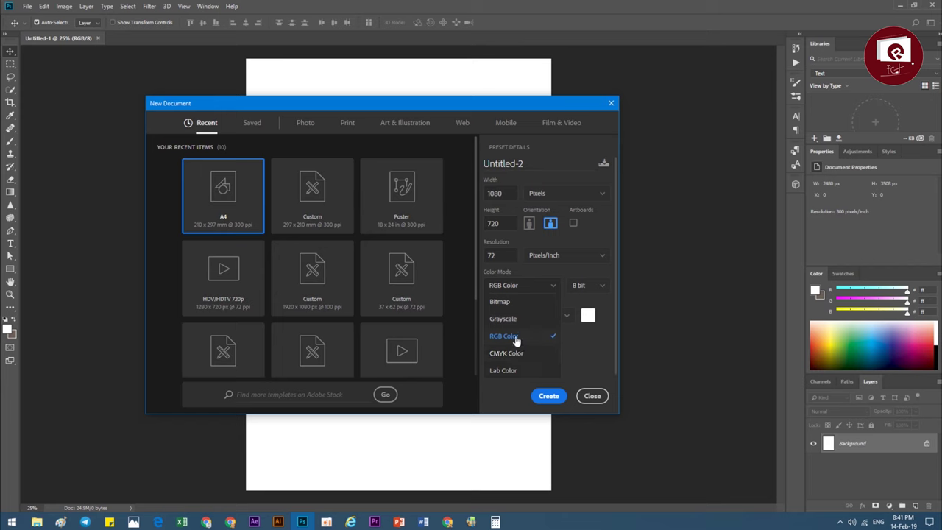
pyautogui.click(516, 338)
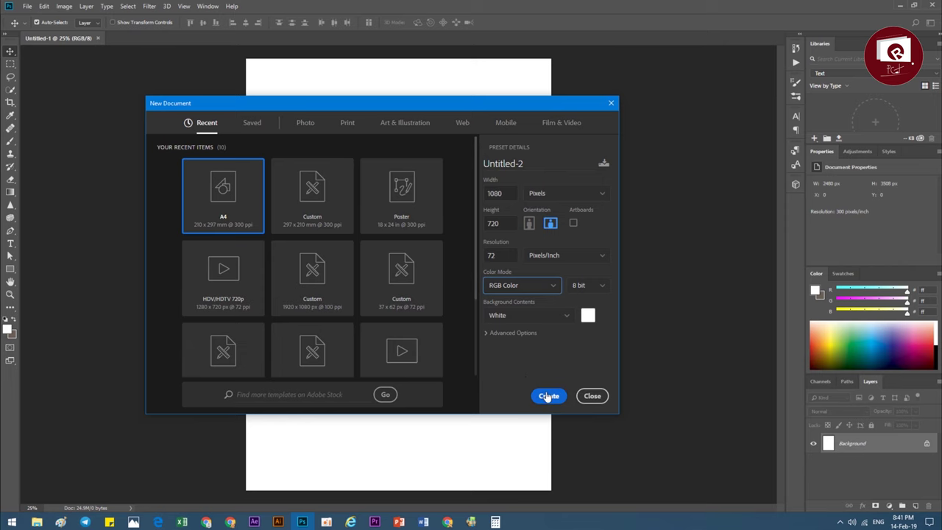
pyautogui.click(548, 396)
# Step: Close Untitled-1 and shrink the Photoshop window onto the left side
pyautogui.click(91, 39)
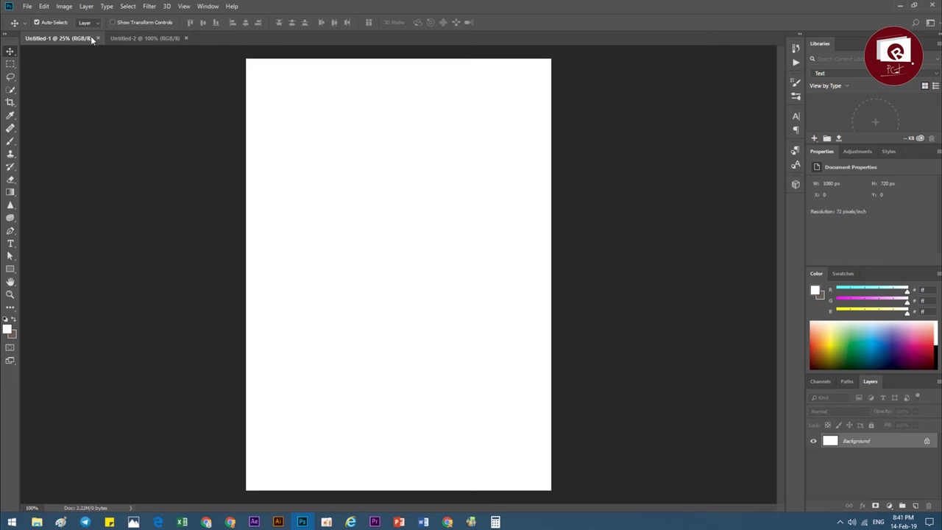
pyautogui.click(98, 38)
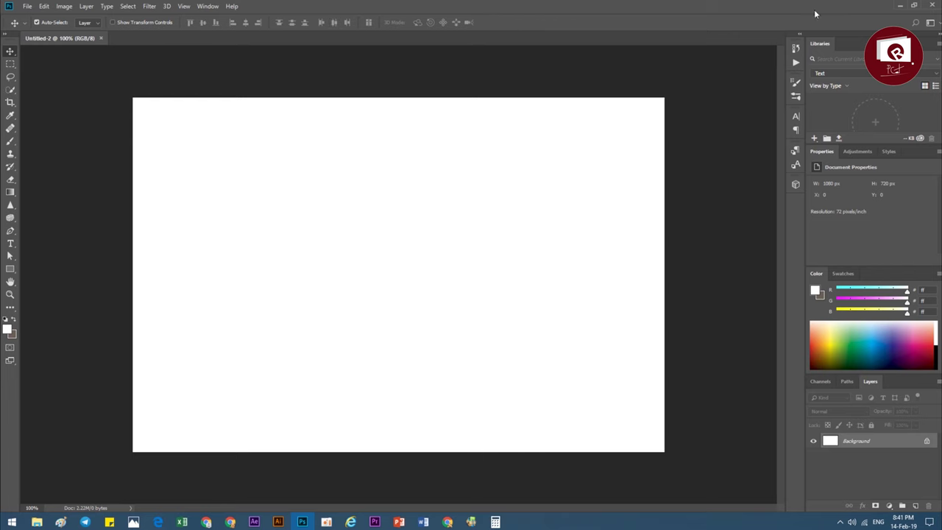
pyautogui.click(913, 5)
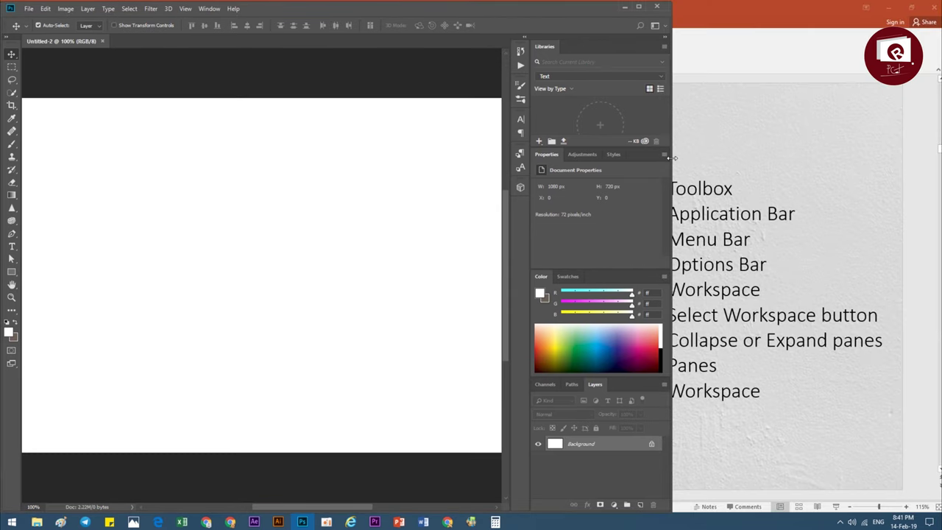
pyautogui.moveTo(672, 157); pyautogui.dragTo(461, 158)
# Step: Move PowerPoint to the right half and make its window taller
pyautogui.click(736, 221)
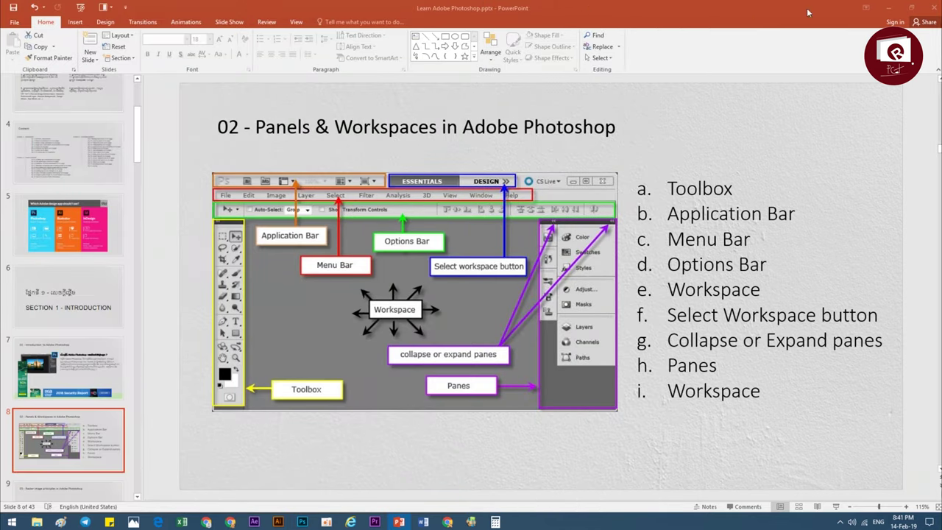
pyautogui.click(911, 7)
pyautogui.moveTo(370, 9); pyautogui.dragTo(786, 16)
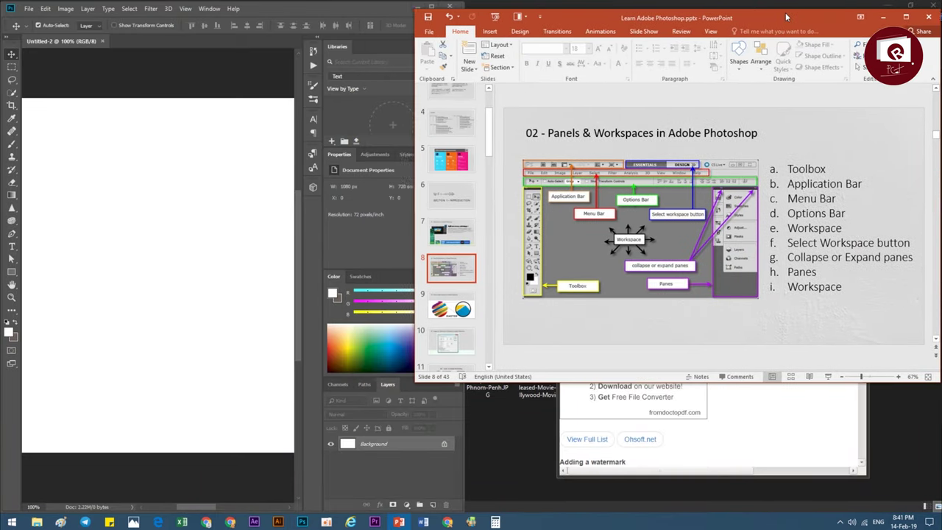
pyautogui.moveTo(417, 130)
pyautogui.mouseDown()
pyautogui.moveTo(564, 125)
pyautogui.moveTo(472, 118)
pyautogui.mouseUp()
pyautogui.moveTo(690, 383); pyautogui.dragTo(688, 411)
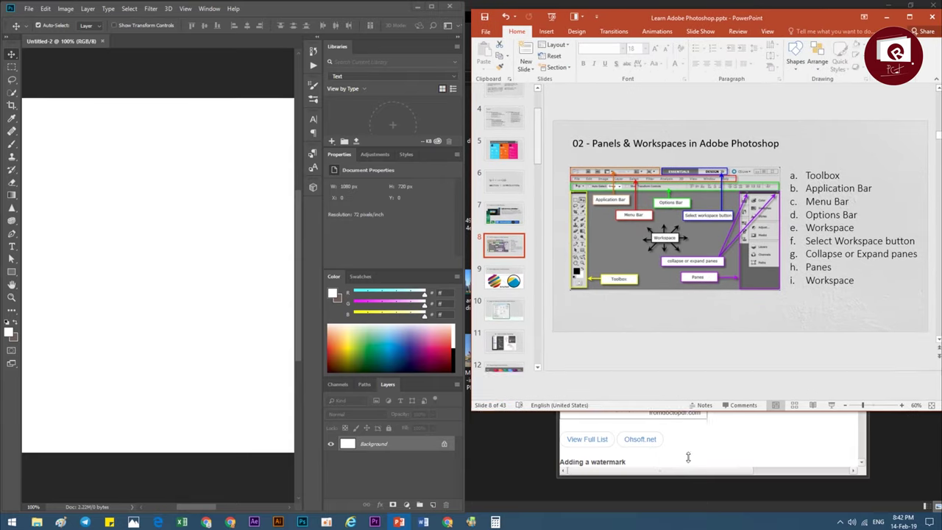
pyautogui.moveTo(688, 457); pyautogui.dragTo(688, 515)
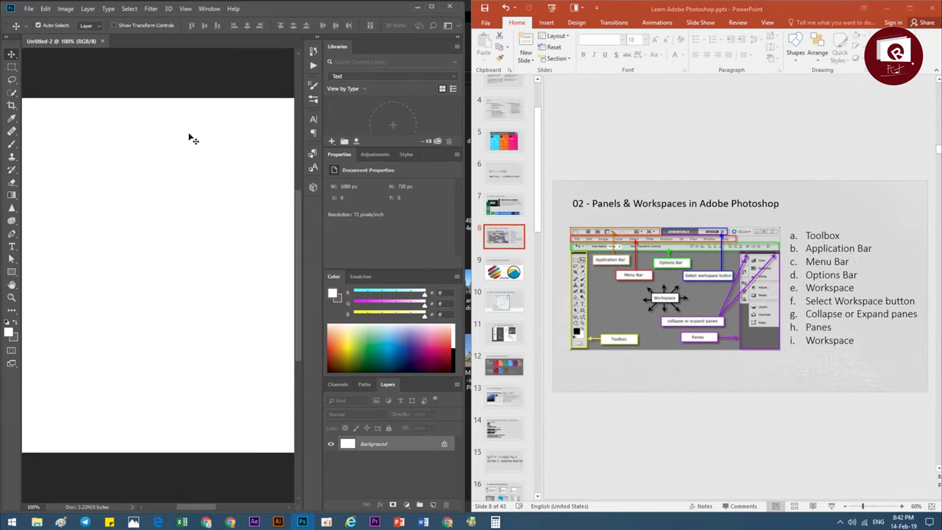
# Step: Zoom the Untitled-2 canvas out to fit the narrower Photoshop window
pyautogui.scroll(-2, 190, 139)
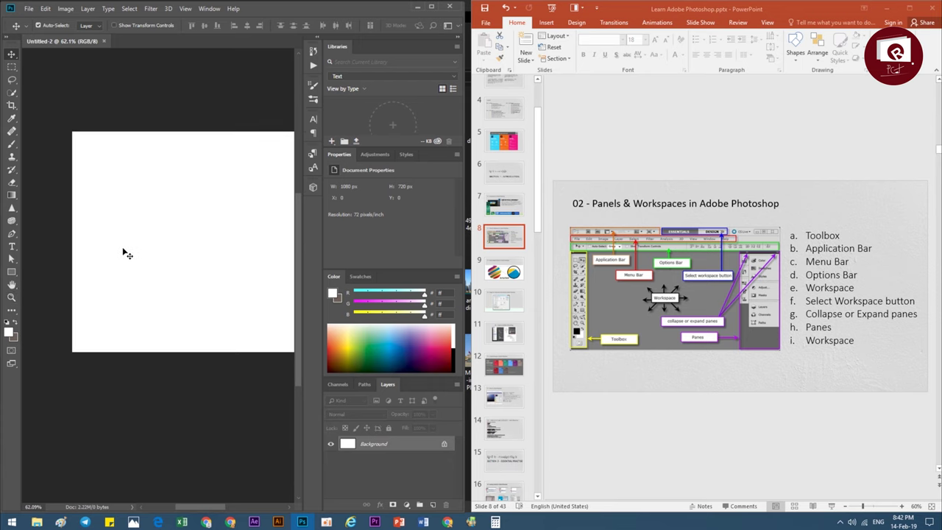
pyautogui.scroll(-3, 125, 242)
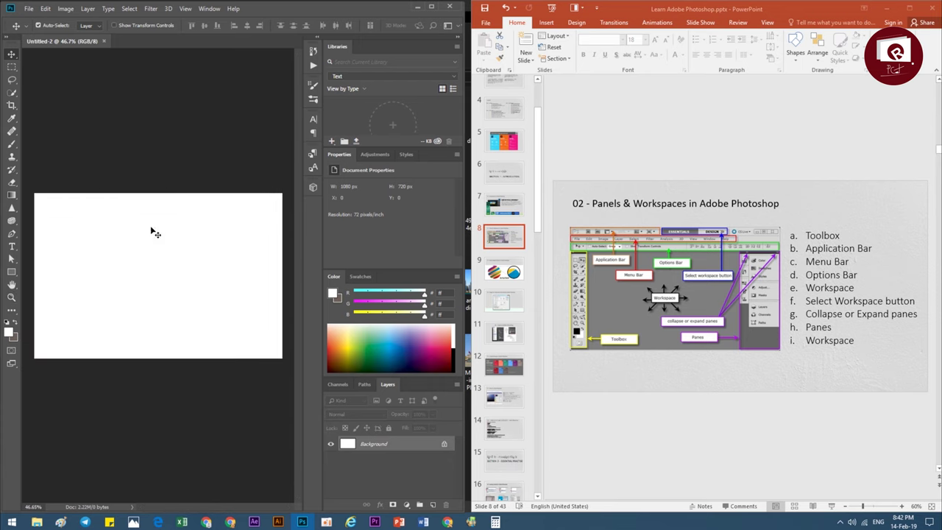
pyautogui.scroll(1, 147, 231)
pyautogui.scroll(-2, 145, 246)
pyautogui.scroll(-1, 143, 248)
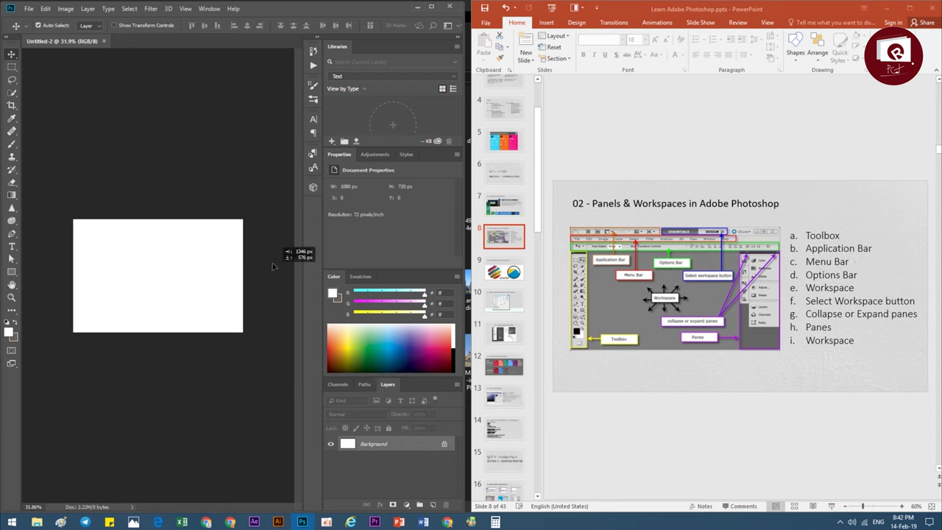
pyautogui.moveTo(66, 198); pyautogui.dragTo(274, 254)
pyautogui.click(308, 221)
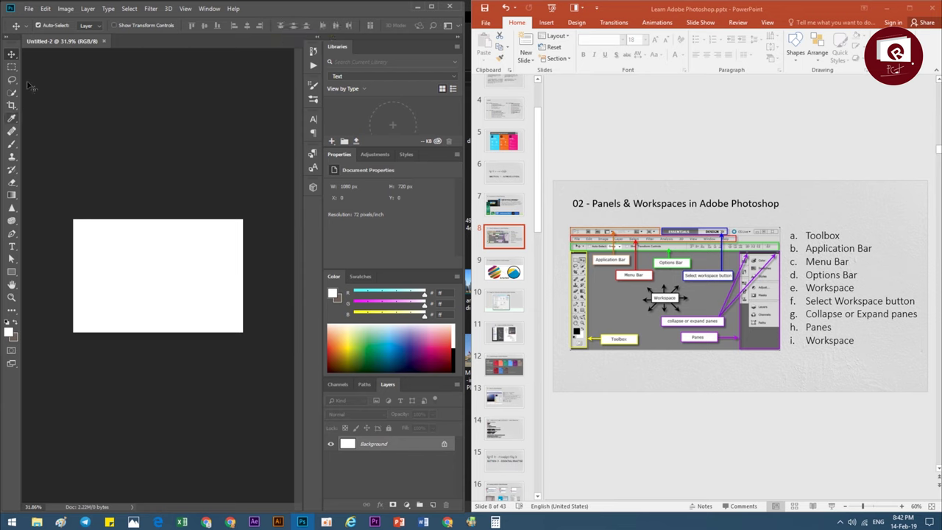
# Step: Select the Brush tool and shrink its size to 800 with the [ key
pyautogui.click(11, 143)
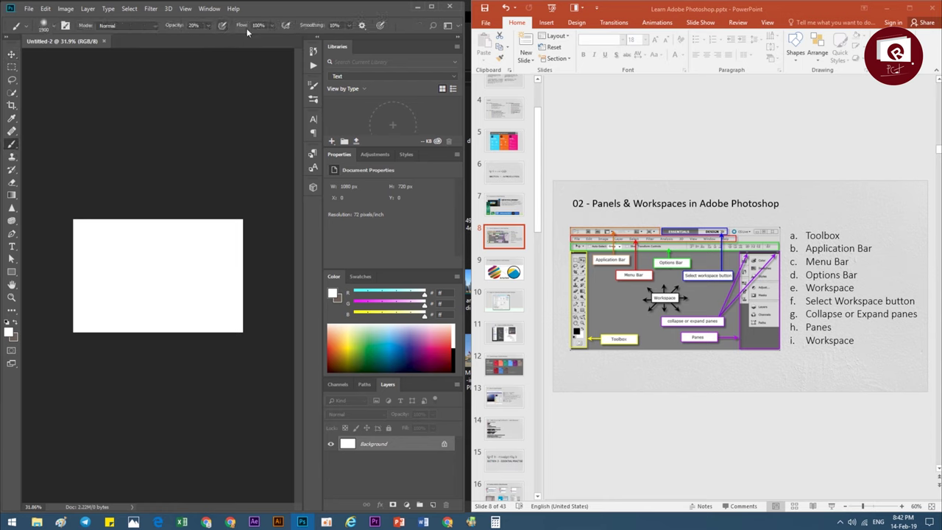
pyautogui.press('[')
pyautogui.press('[')
pyautogui.press('[')
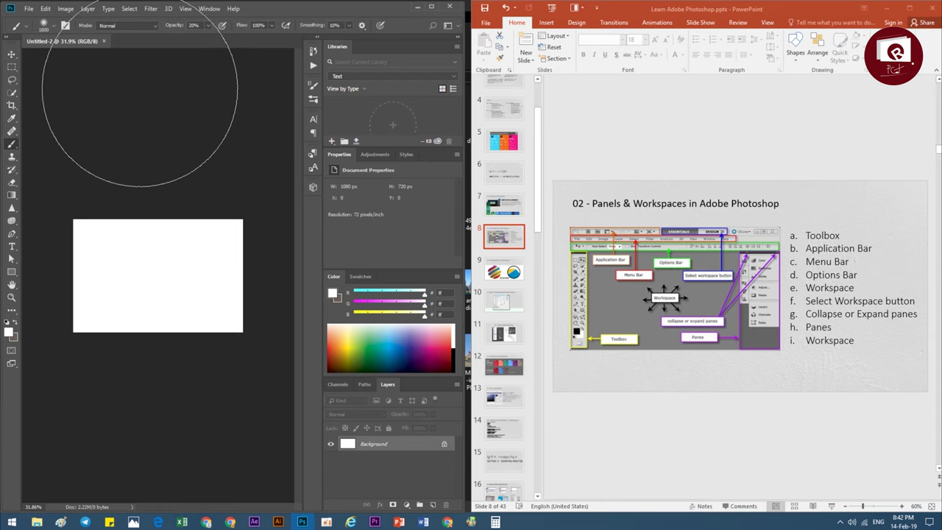
pyautogui.press('[')
pyautogui.press('[')
pyautogui.press('[')
pyautogui.press('[')
pyautogui.press('[')
pyautogui.press('[')
pyautogui.press('[')
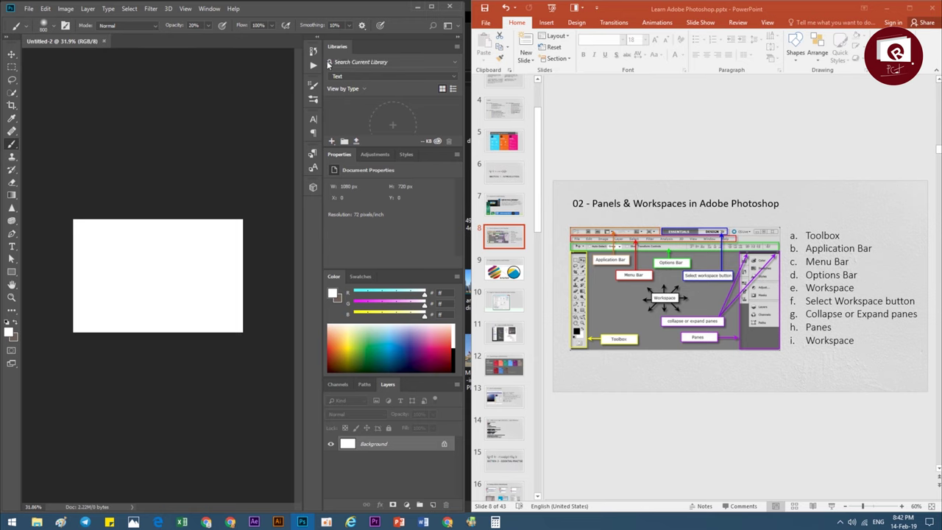